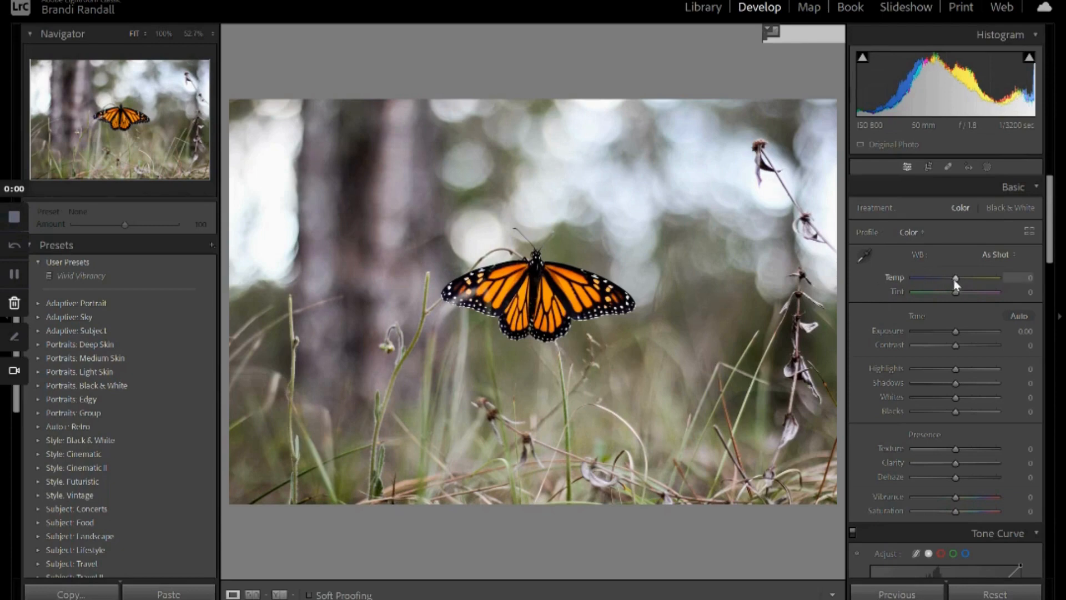
- Try white balance Temp values of -63 and +46, undo them, and try a Tint of +61 before undoing it too
drag(956, 280, 929, 282)
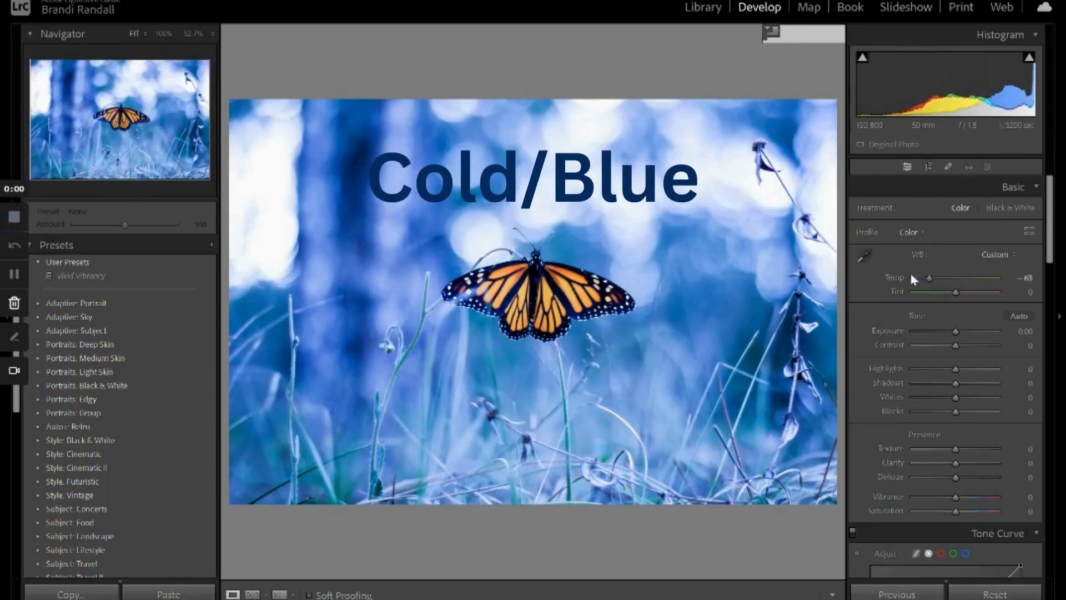
drag(928, 277, 974, 276)
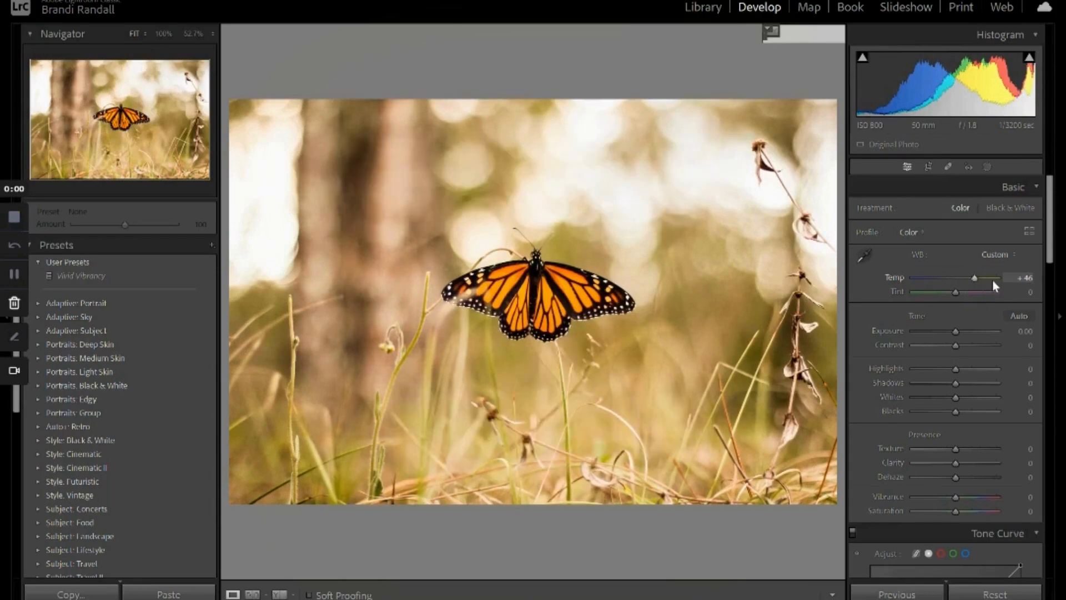
key(ctrl+z)
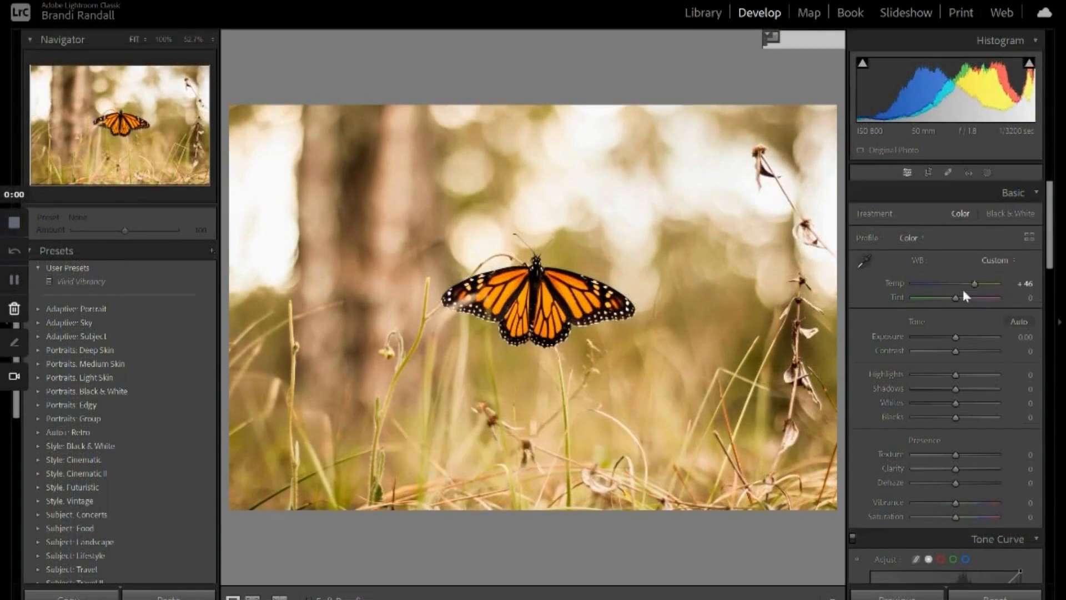
key(ctrl+z)
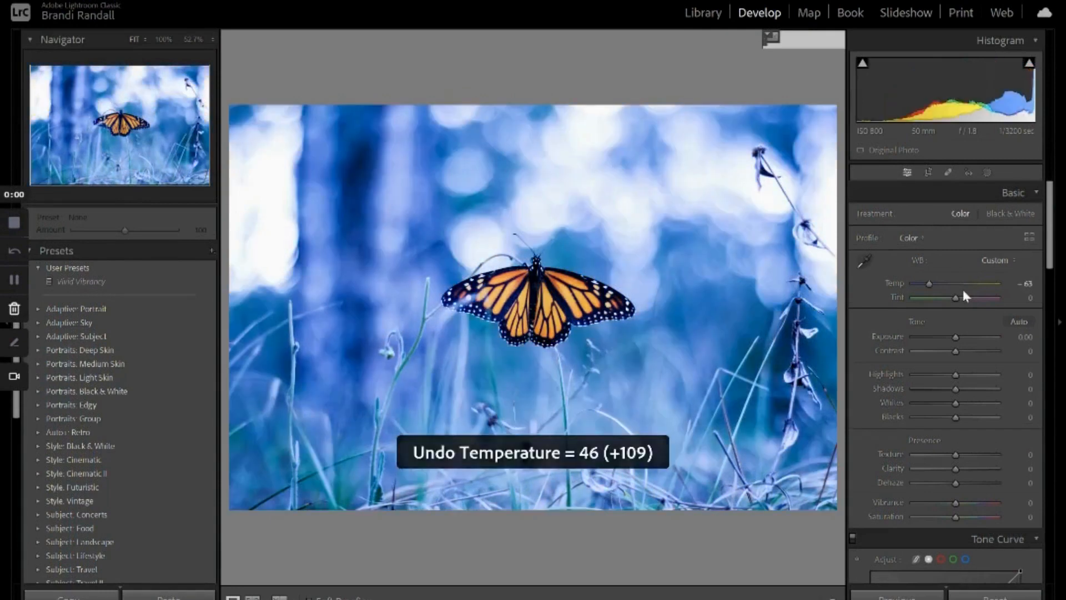
key(ctrl+z)
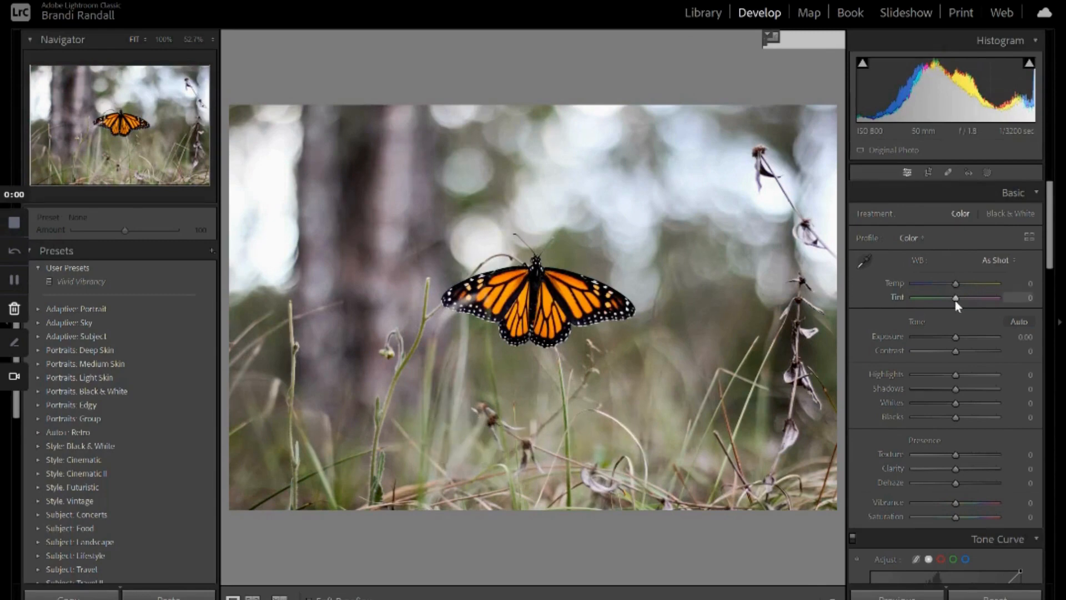
drag(955, 301, 980, 299)
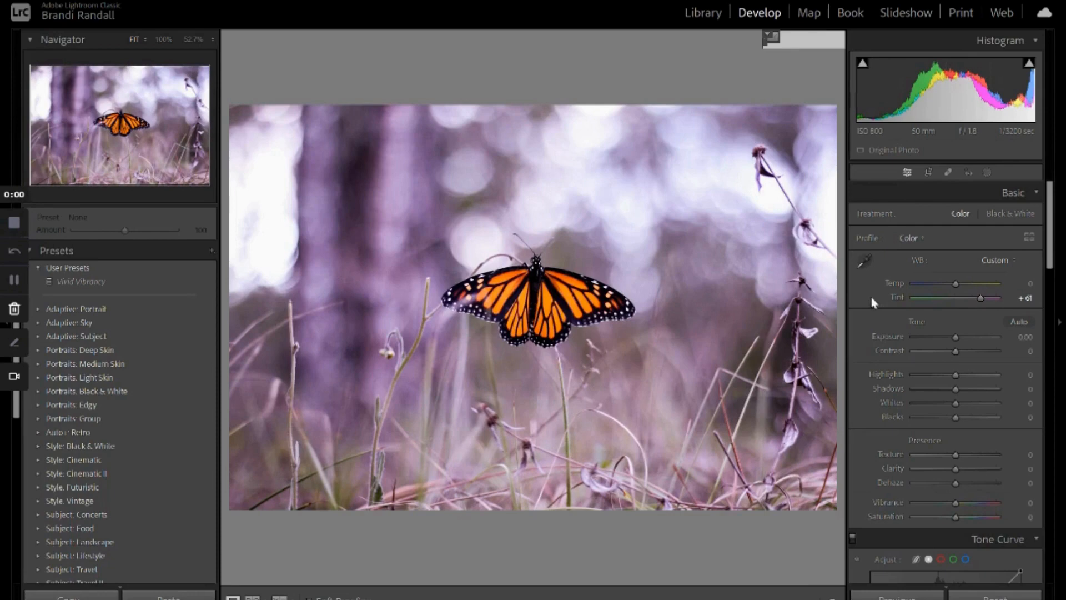
key(ctrl+z)
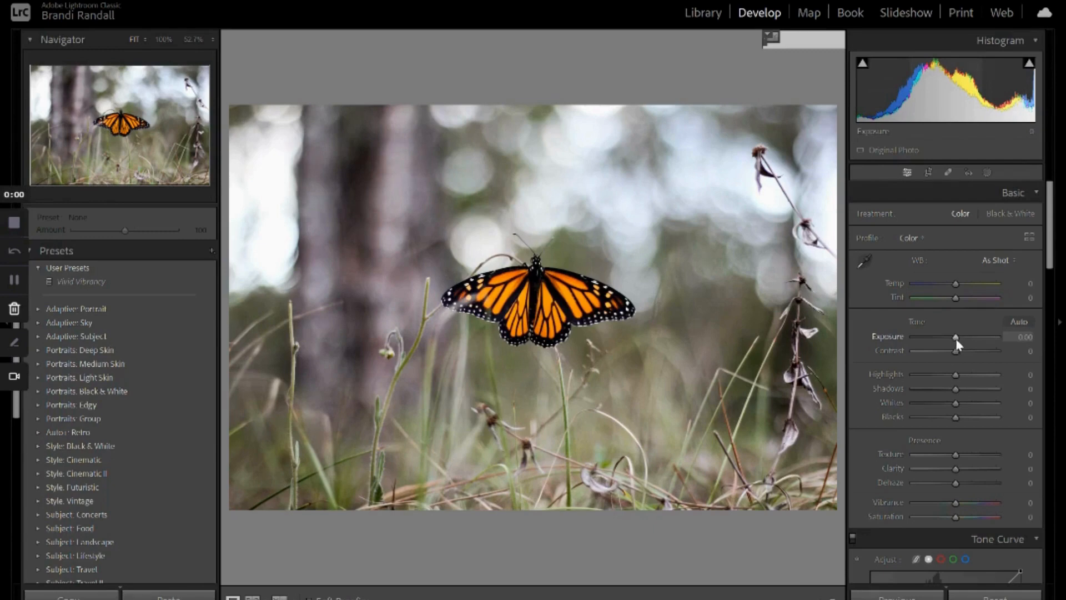
- Adjust the photo's tone with Exposure +0.26, Contrast +10, Highlights +10, Shadows +15 and Whites +6
drag(956, 337, 958, 340)
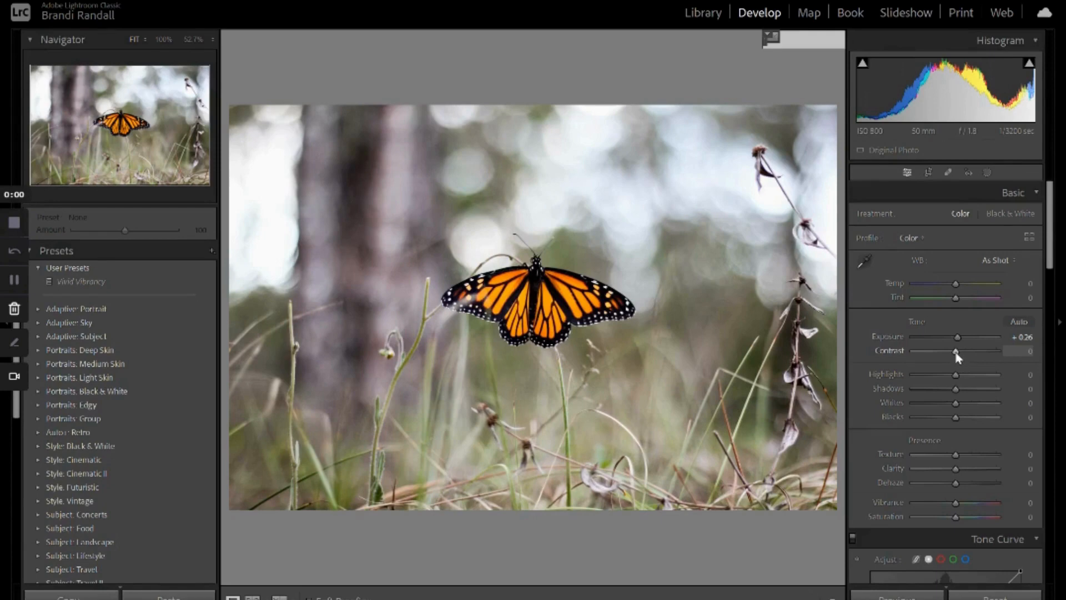
drag(955, 351, 958, 352)
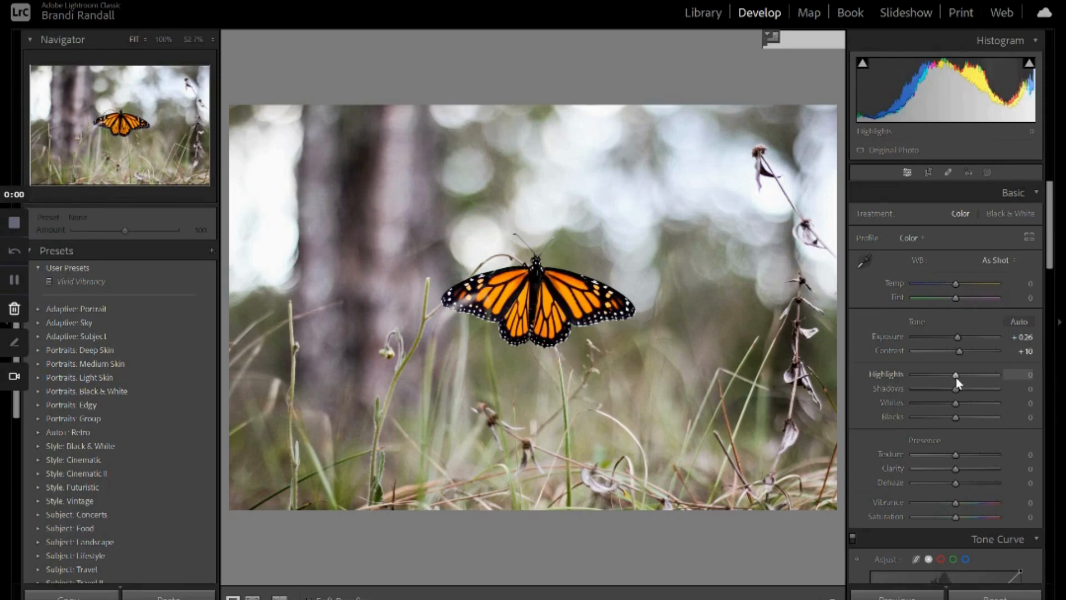
drag(956, 377, 961, 377)
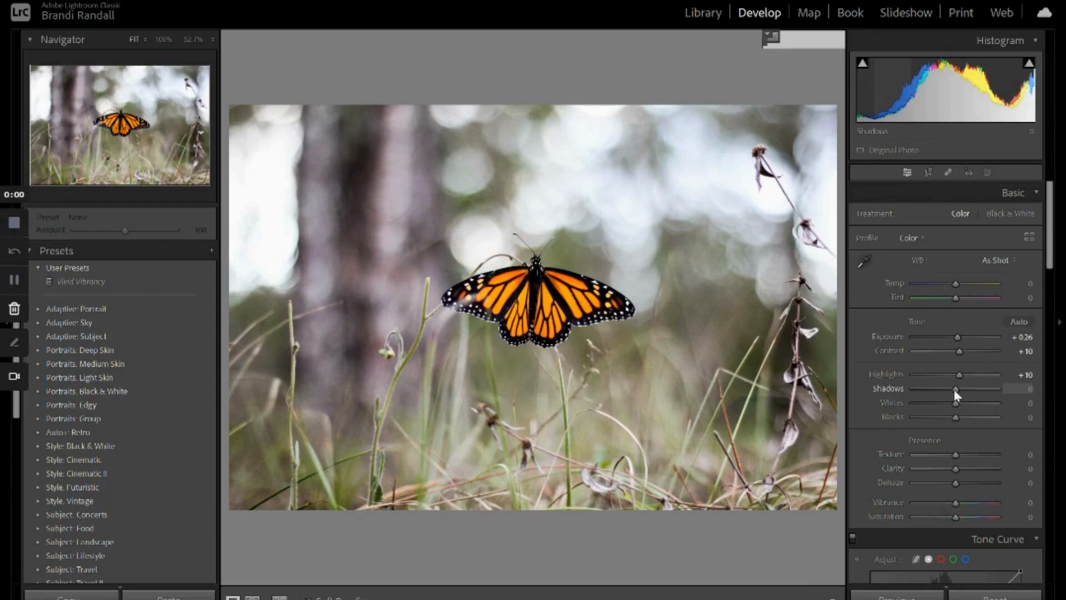
drag(954, 389, 960, 391)
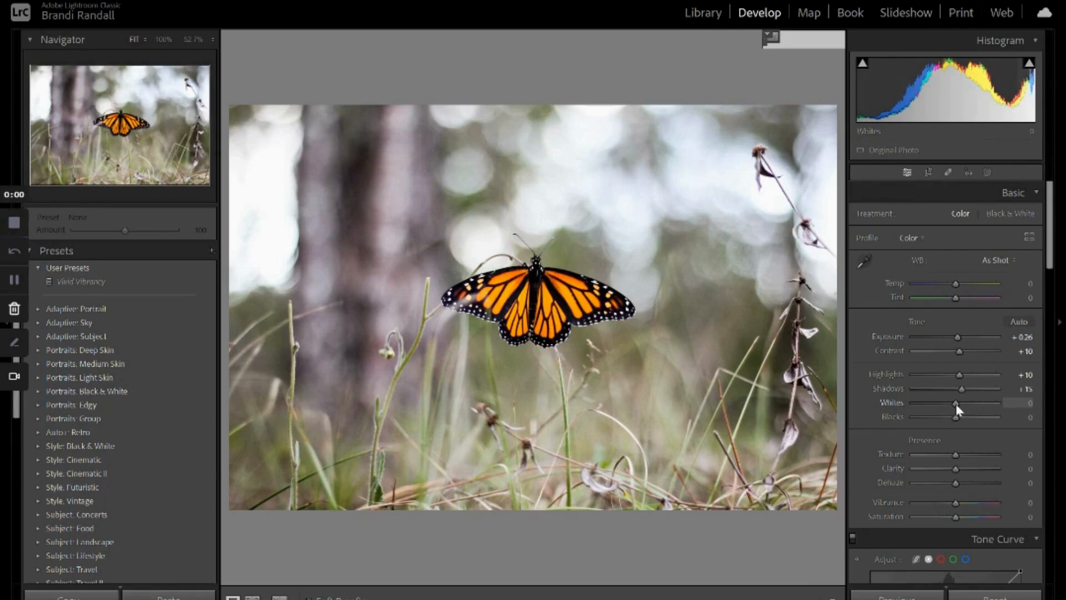
drag(955, 404, 958, 405)
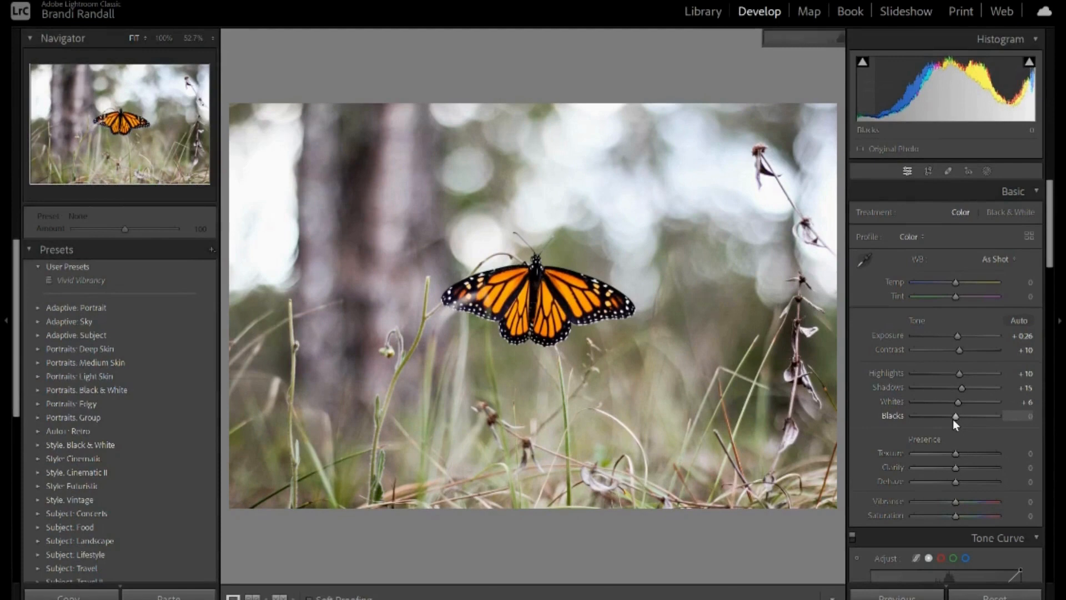
- Try Blacks values of +20 and -33 on the butterfly photo and undo both changes
drag(955, 422, 963, 422)
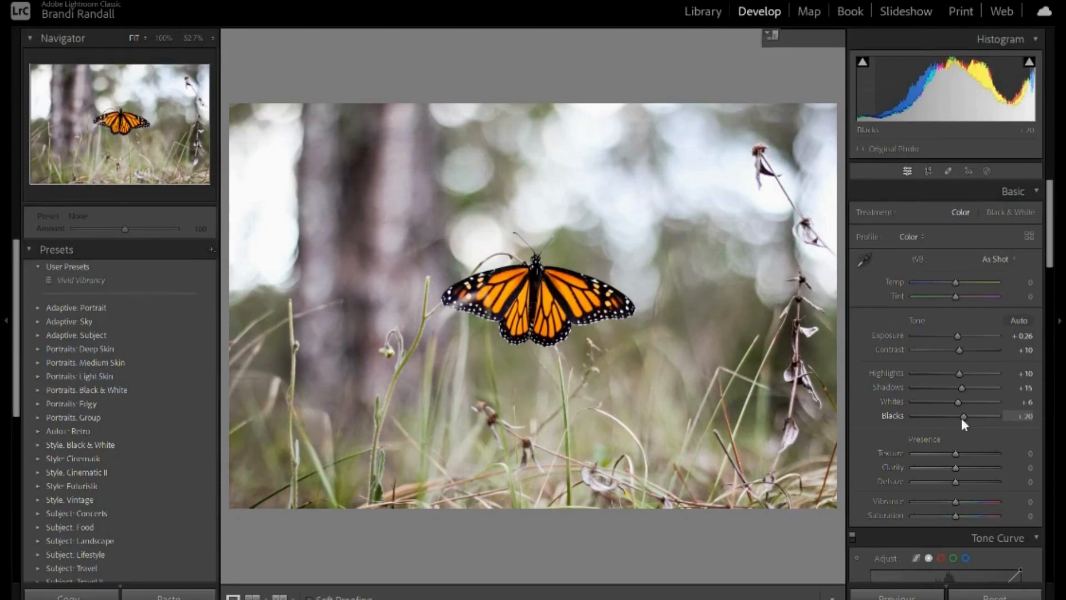
scroll(962, 422, down, 5)
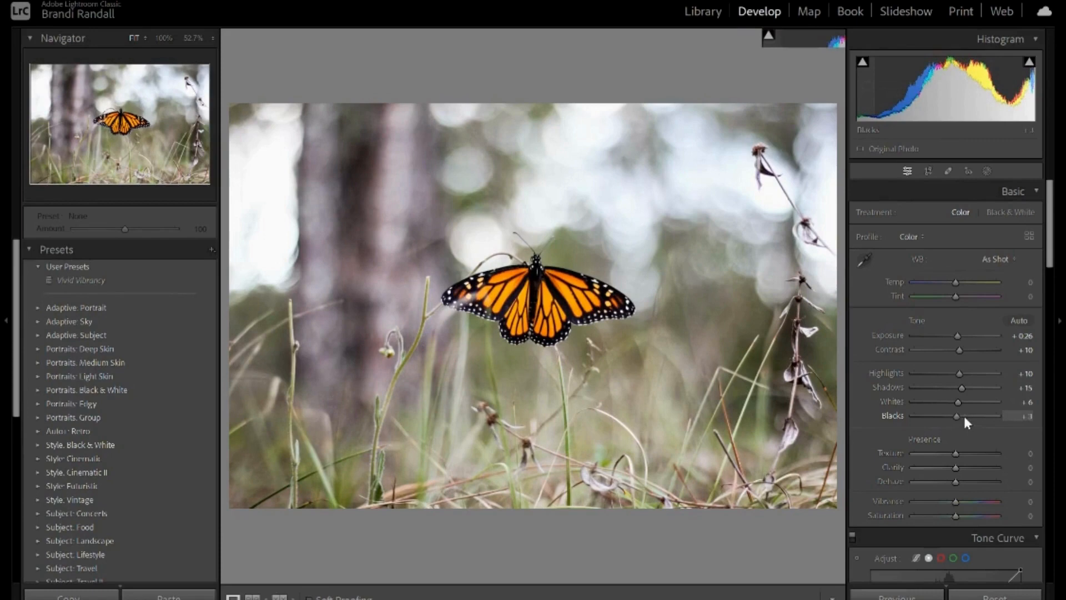
drag(964, 417, 944, 418)
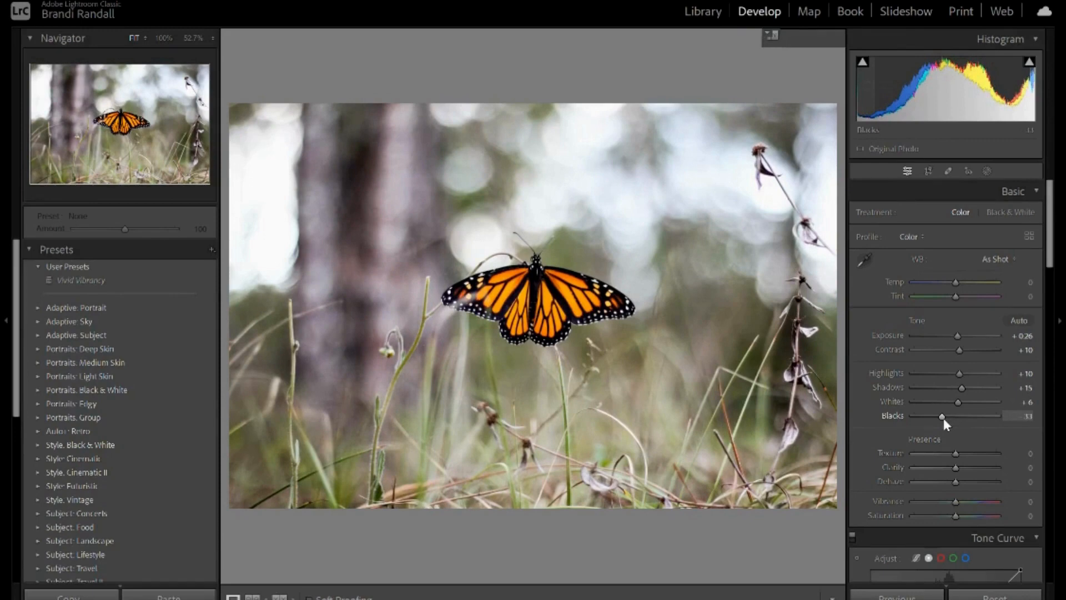
key(ctrl+z)
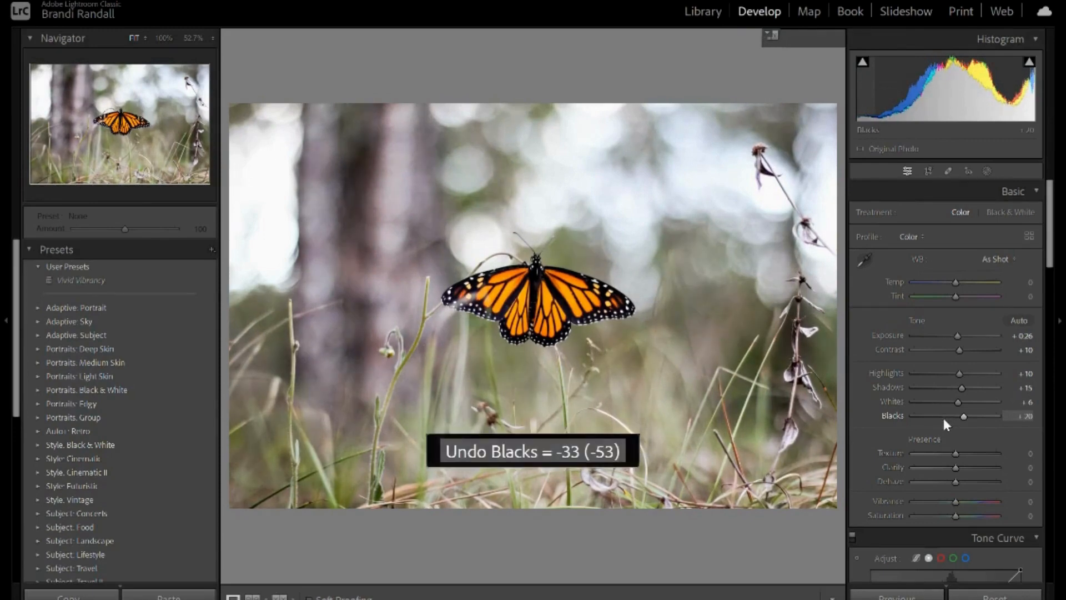
key(ctrl+z)
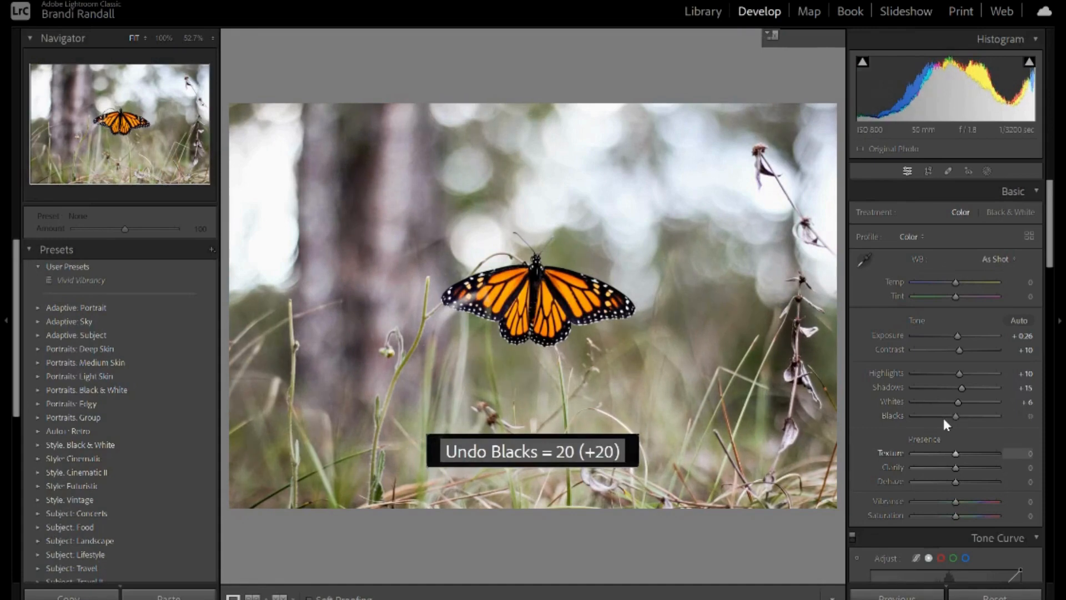
- Try Texture values of +23 and -62 on the butterfly photo and undo both changes
click(965, 453)
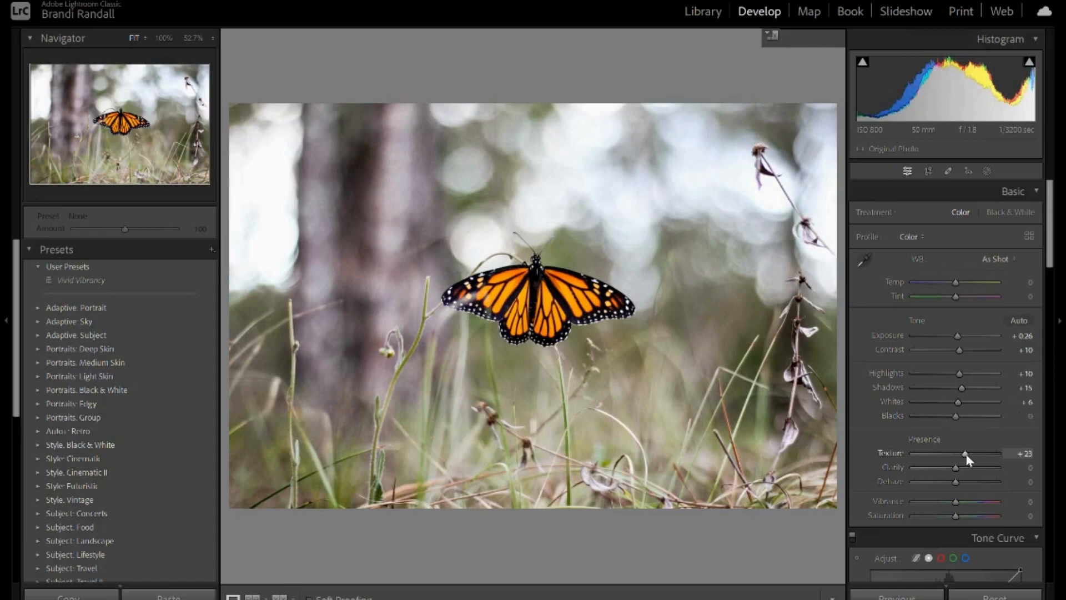
scroll(966, 458, down, 10)
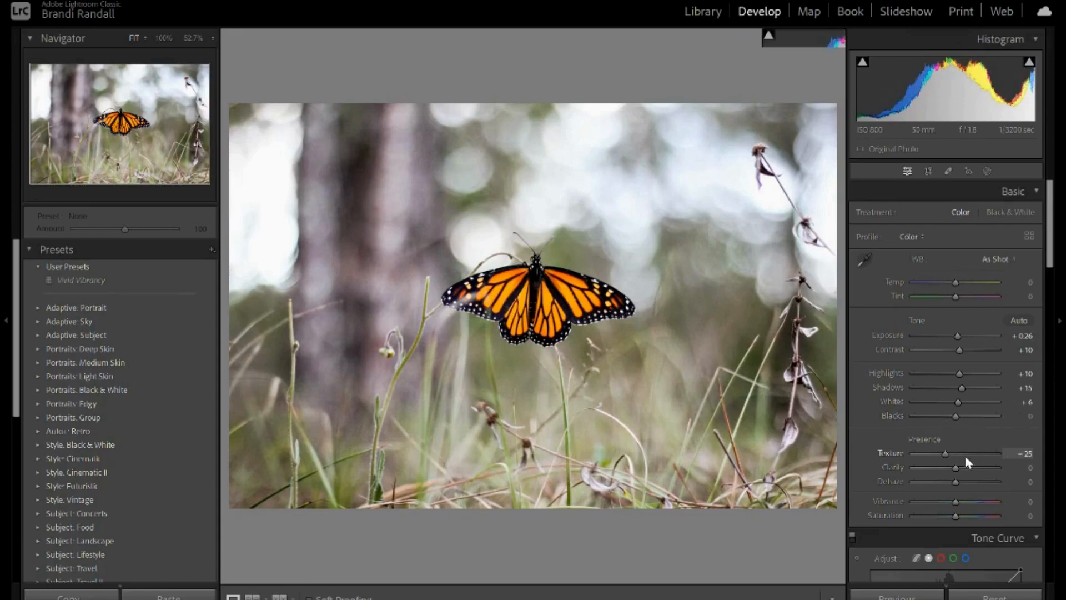
drag(966, 458, 931, 465)
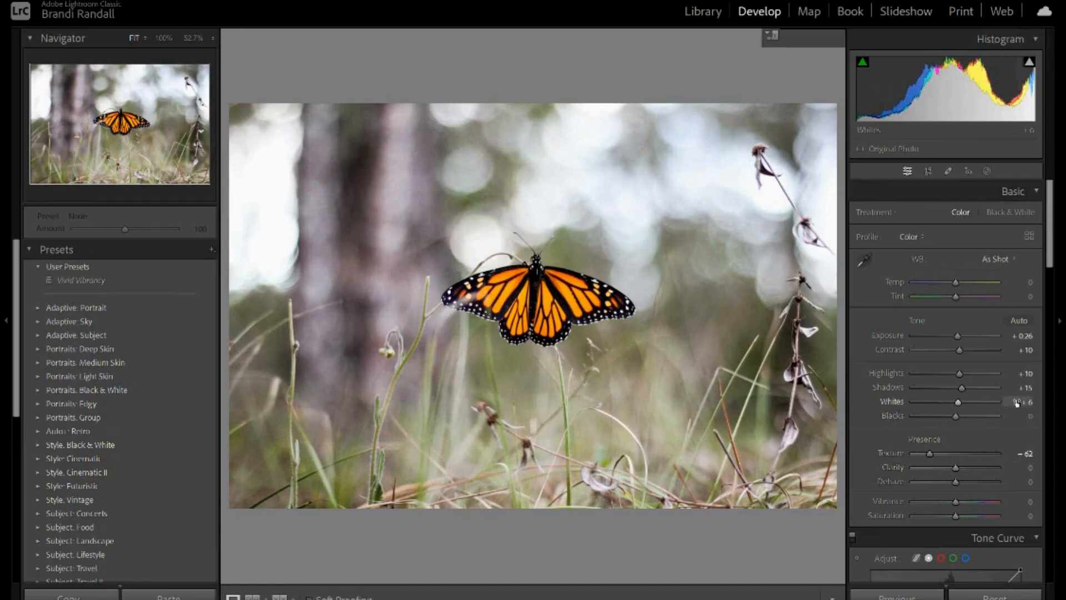
key(ctrl+z)
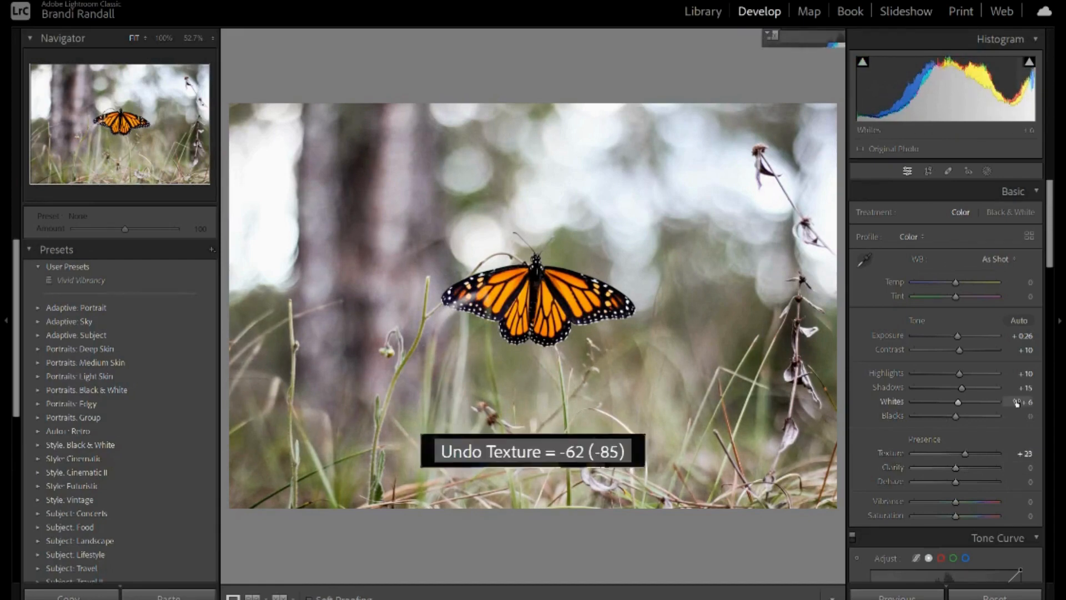
key(ctrl+z)
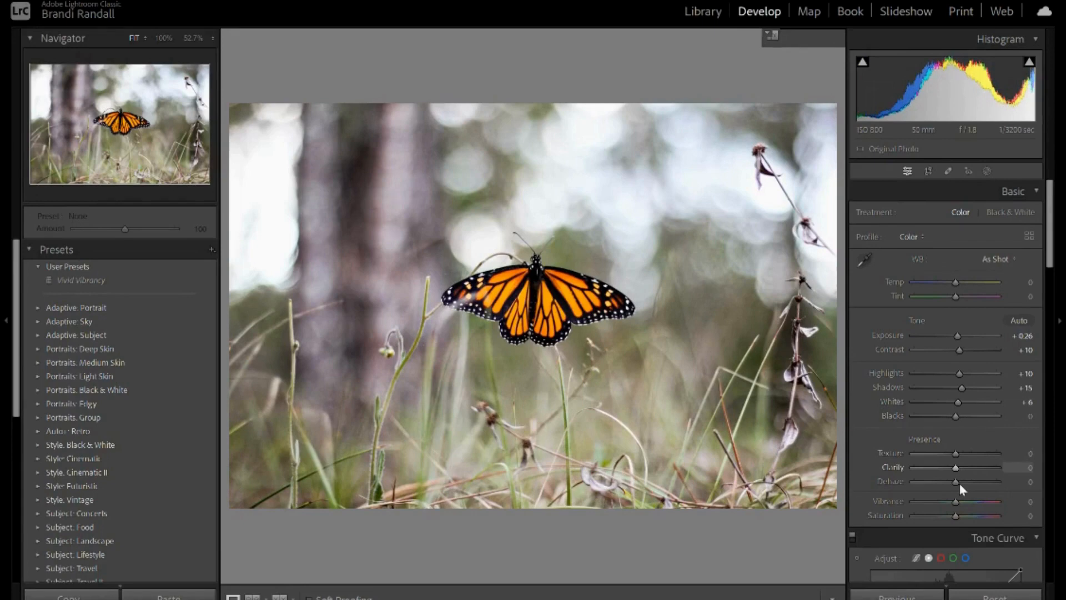
- Try Clarity values of -43 and +13 on the butterfly photo and undo both changes
drag(959, 468, 938, 473)
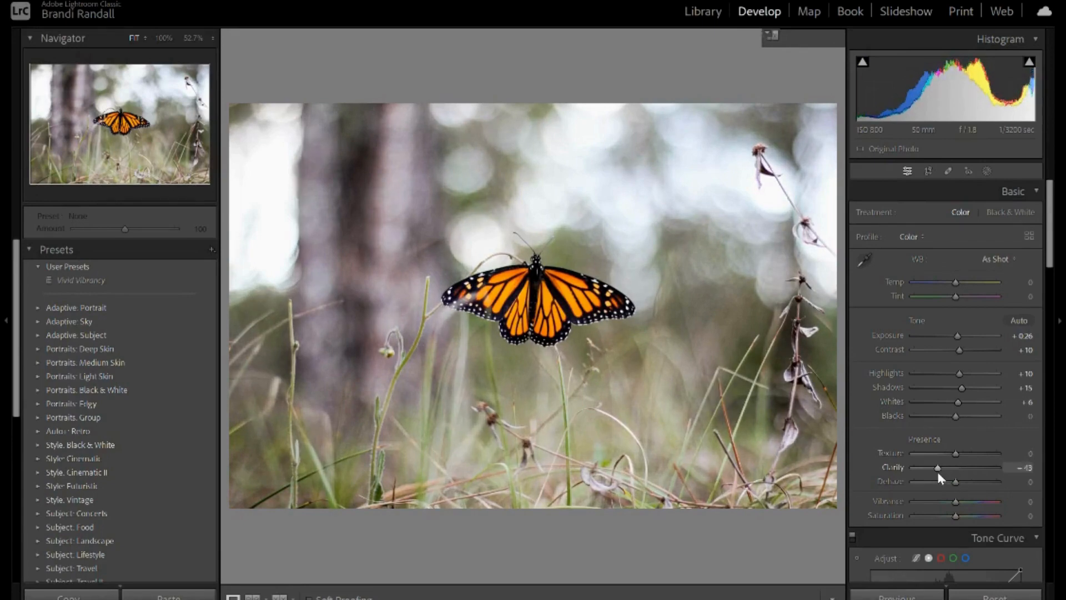
double_click(938, 469)
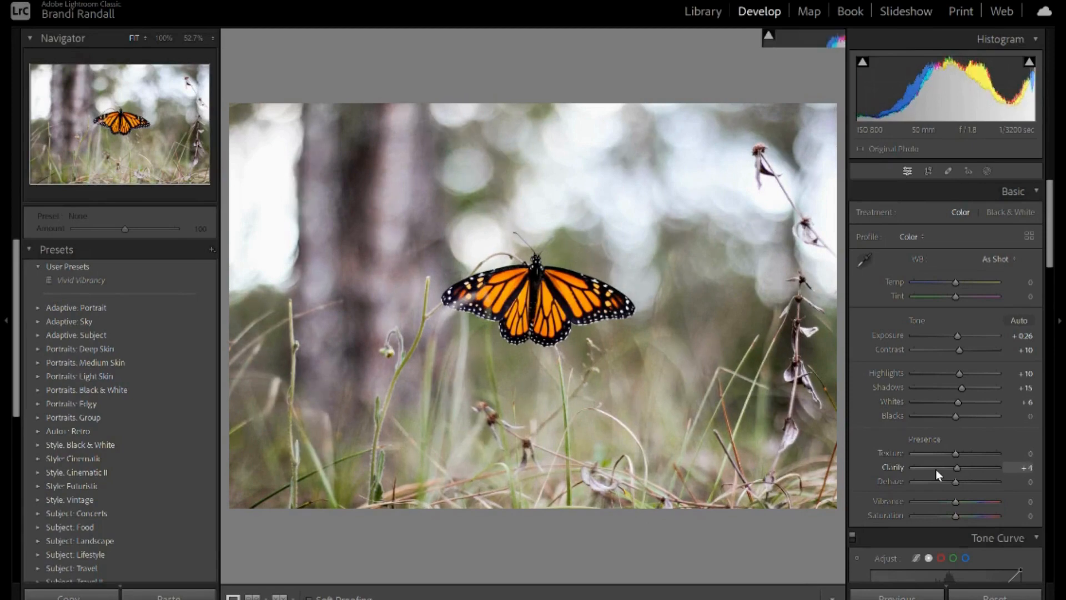
drag(936, 472, 959, 467)
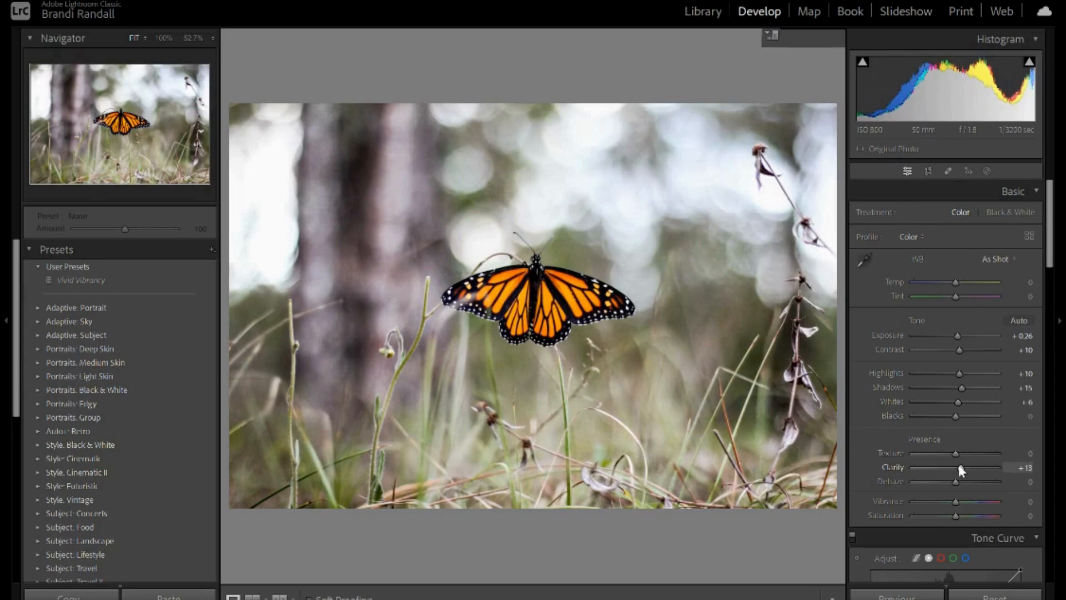
key(ctrl+z)
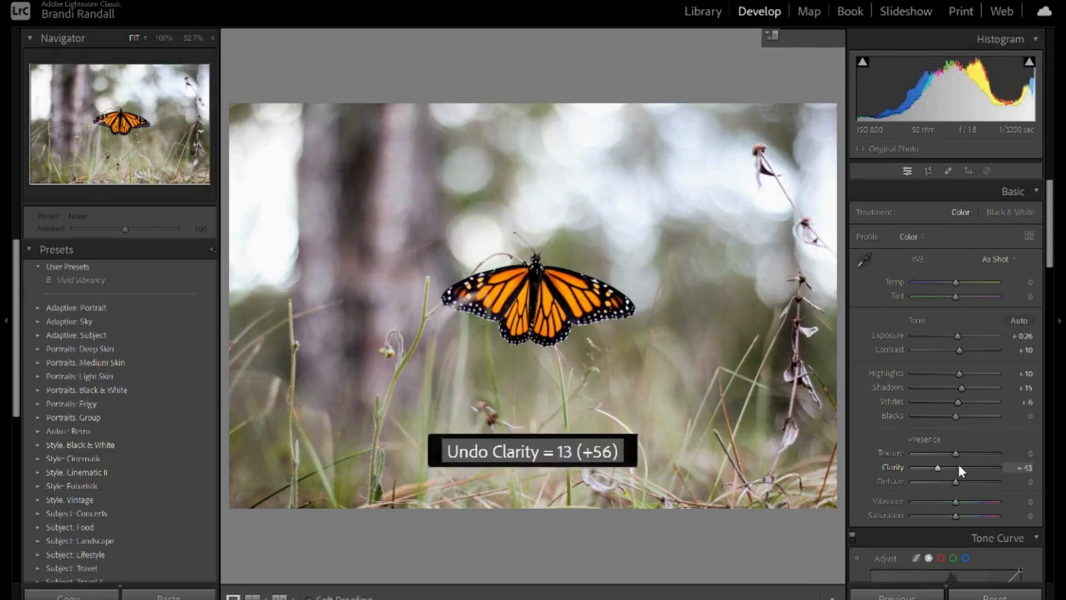
key(z)
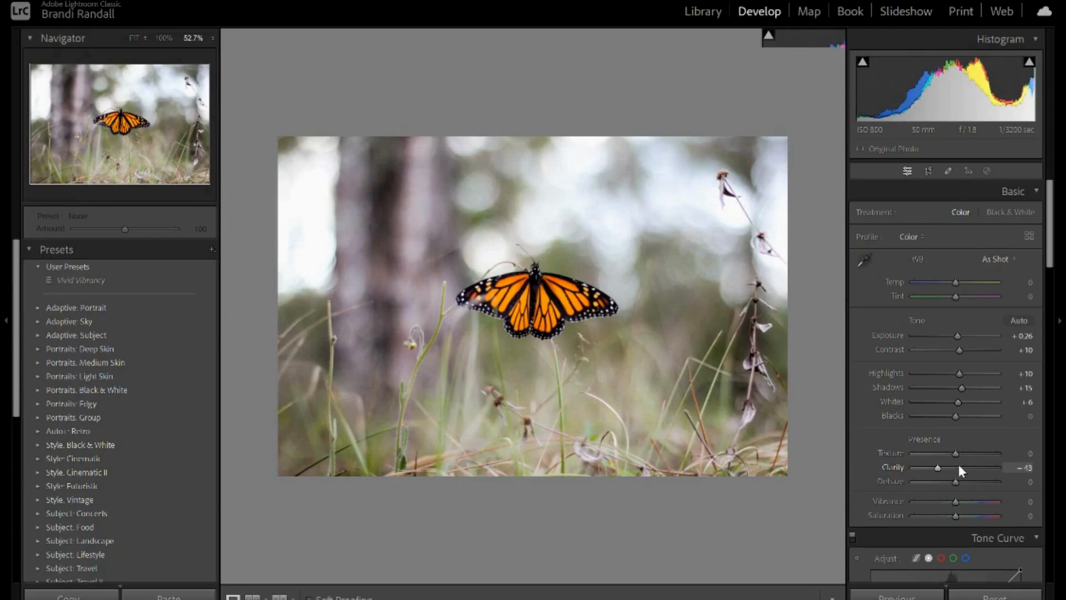
key(ctrl+z)
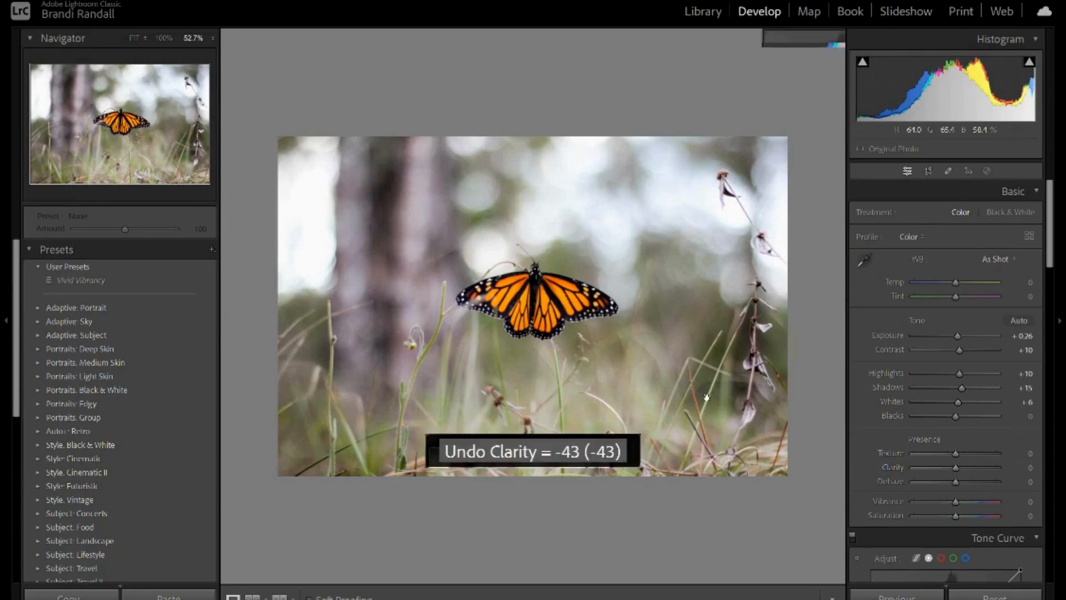
key(z)
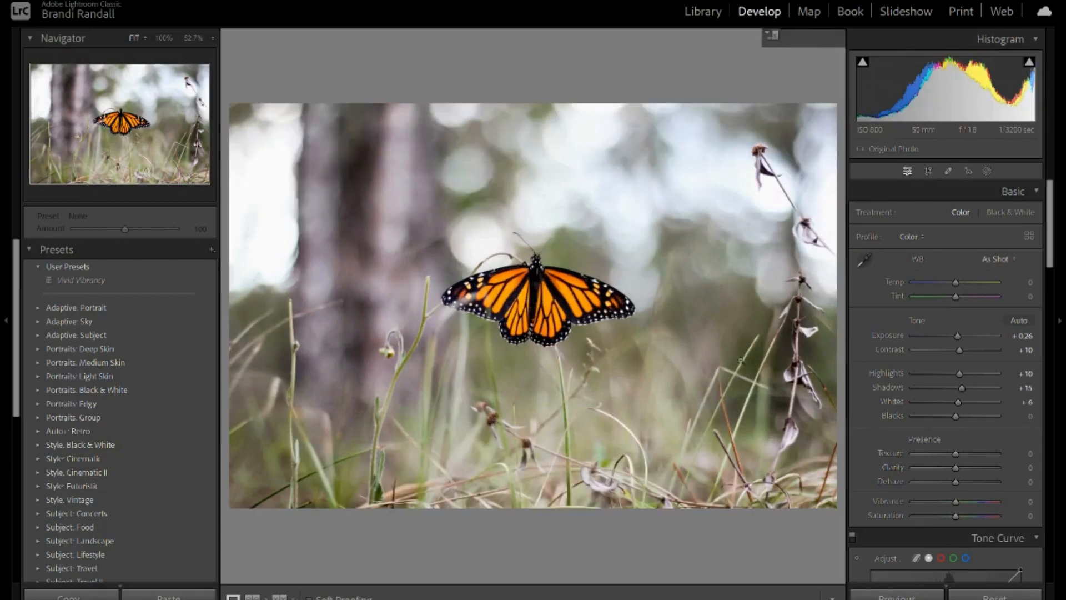
- Try Dehaze values of -50 and +18 on the butterfly photo and undo both changes
drag(968, 481, 946, 482)
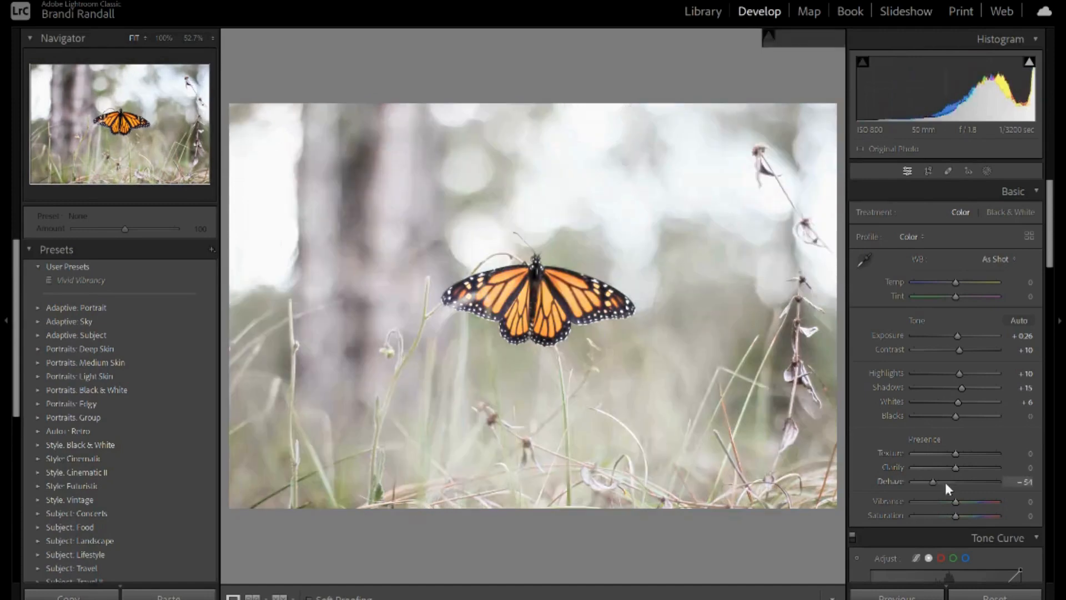
scroll(938, 483, up, 1)
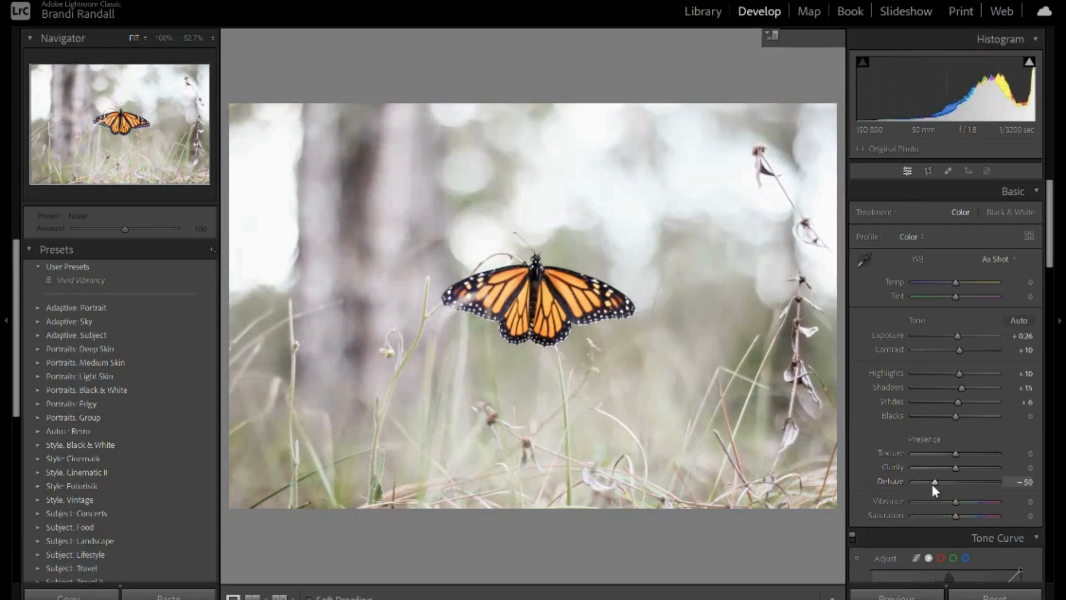
scroll(932, 483, up, 5)
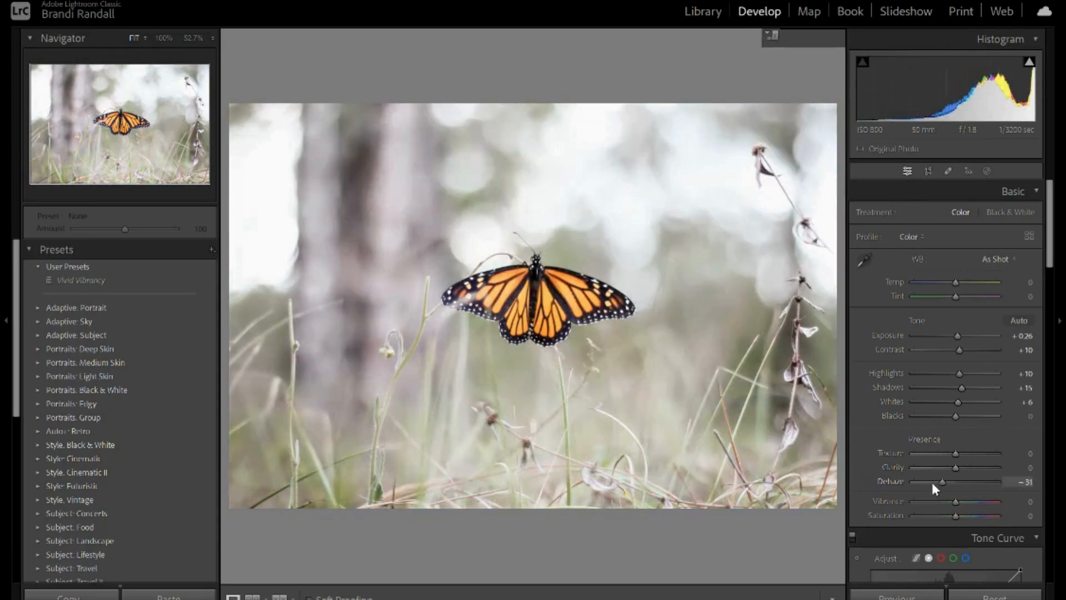
drag(933, 482, 964, 479)
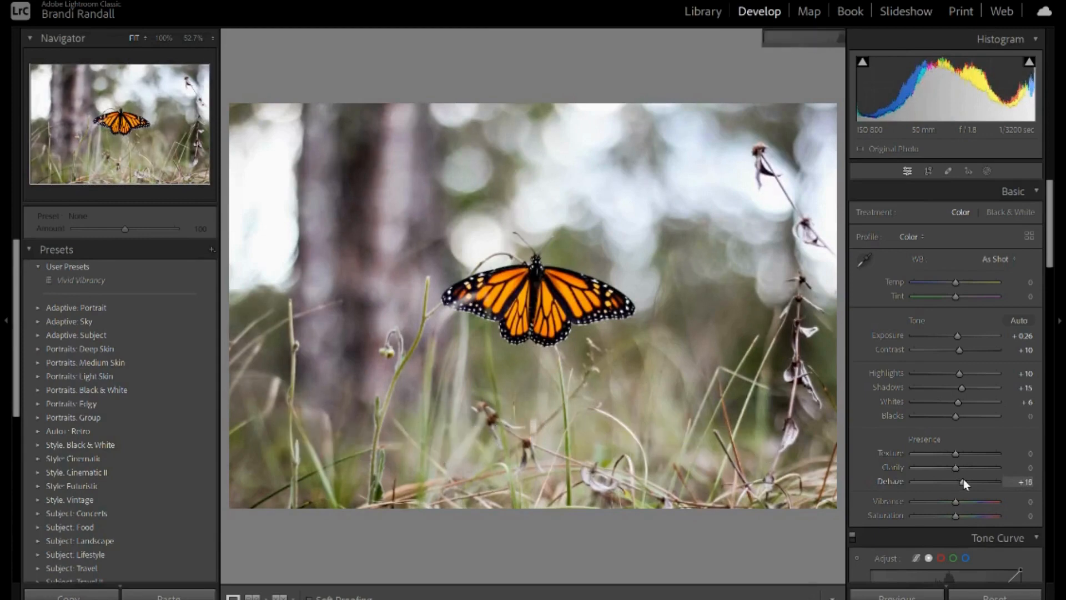
key(ctrl+z)
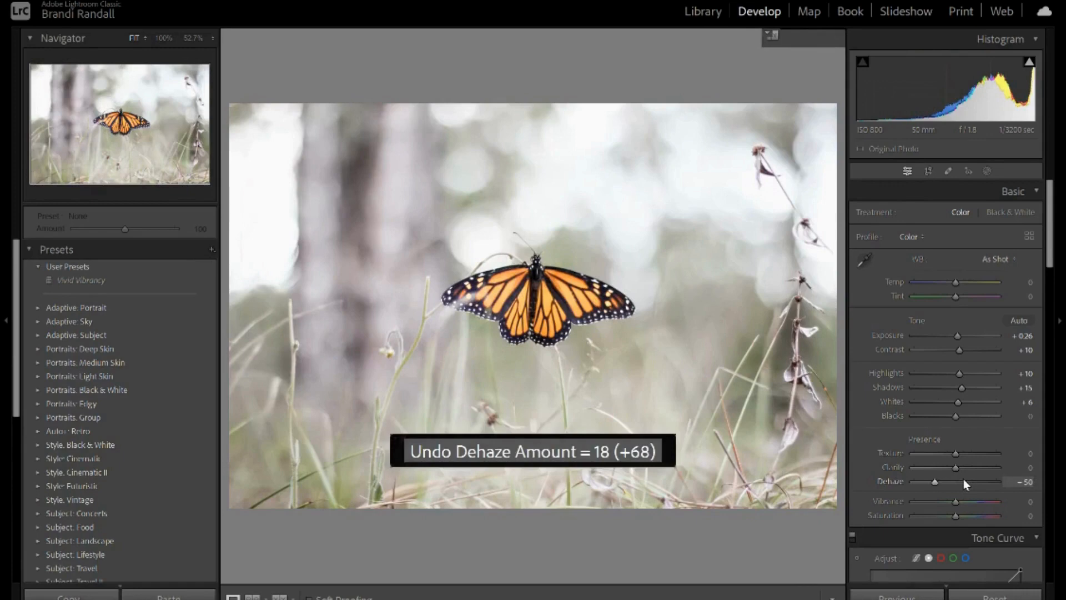
key(ctrl+z)
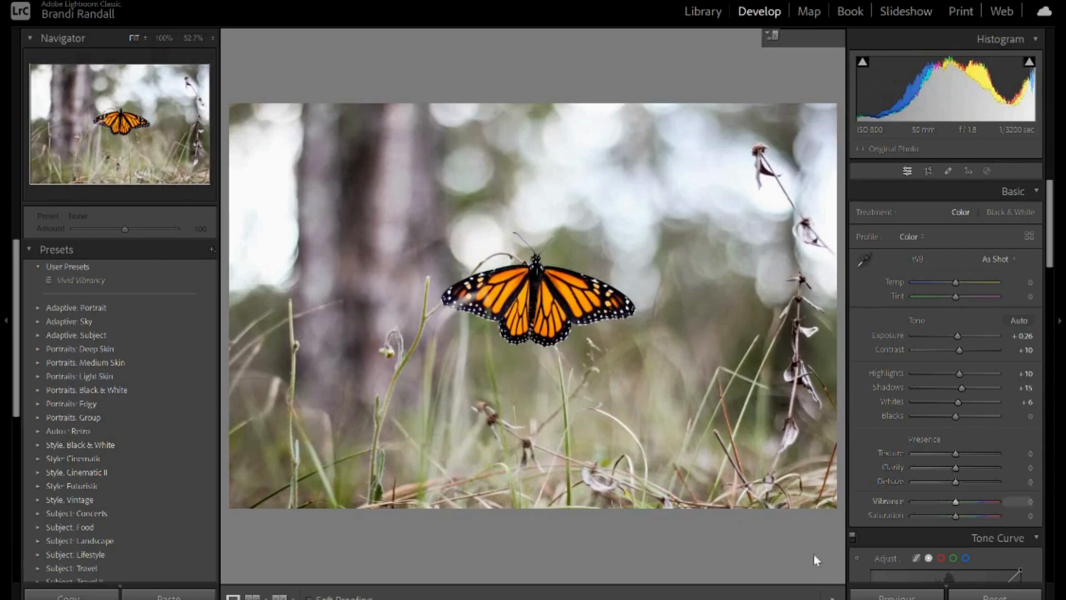
- Set the butterfly photo's Vibrance to +15
mouse_move(955, 501)
mouse_down()
mouse_move(945, 511)
mouse_move(961, 501)
mouse_up()
scroll(959, 498, down, 1)
scroll(958, 498, up, 1)
scroll(959, 498, up, 1)
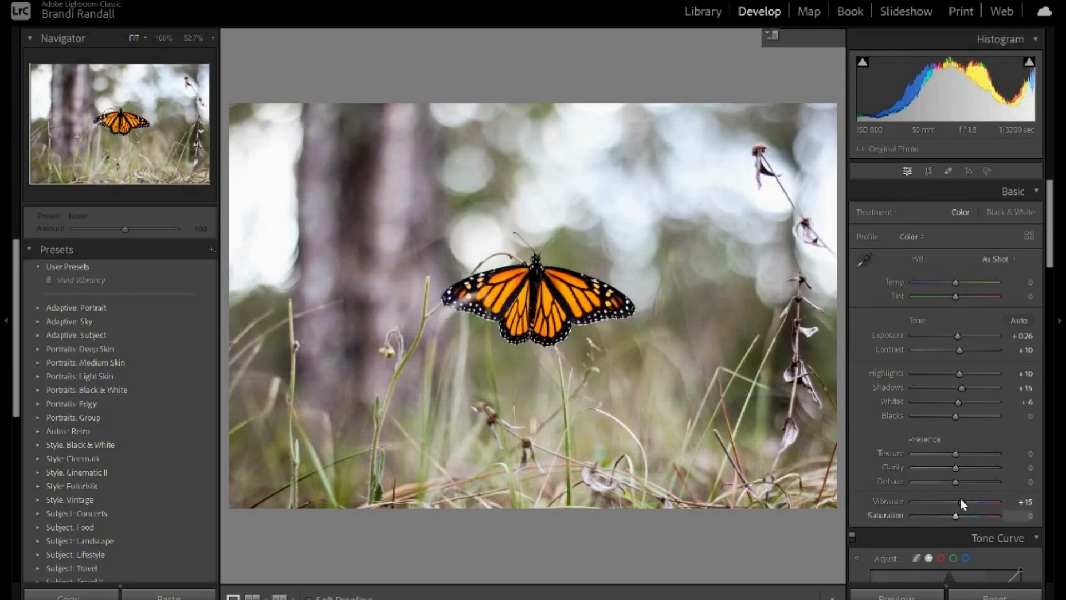
scroll(961, 498, down, 1)
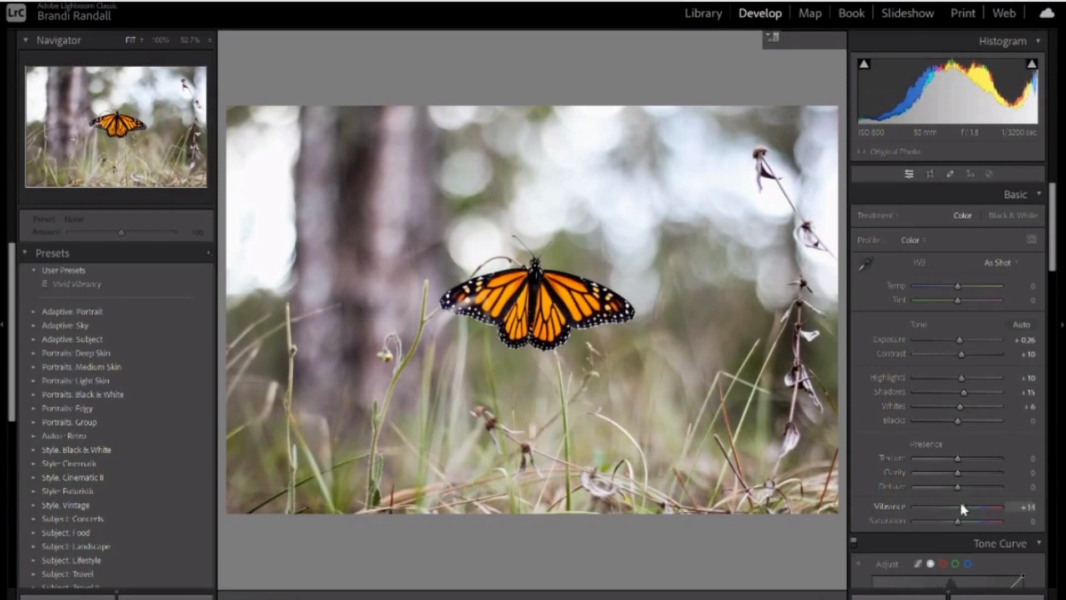
scroll(960, 499, up, 1)
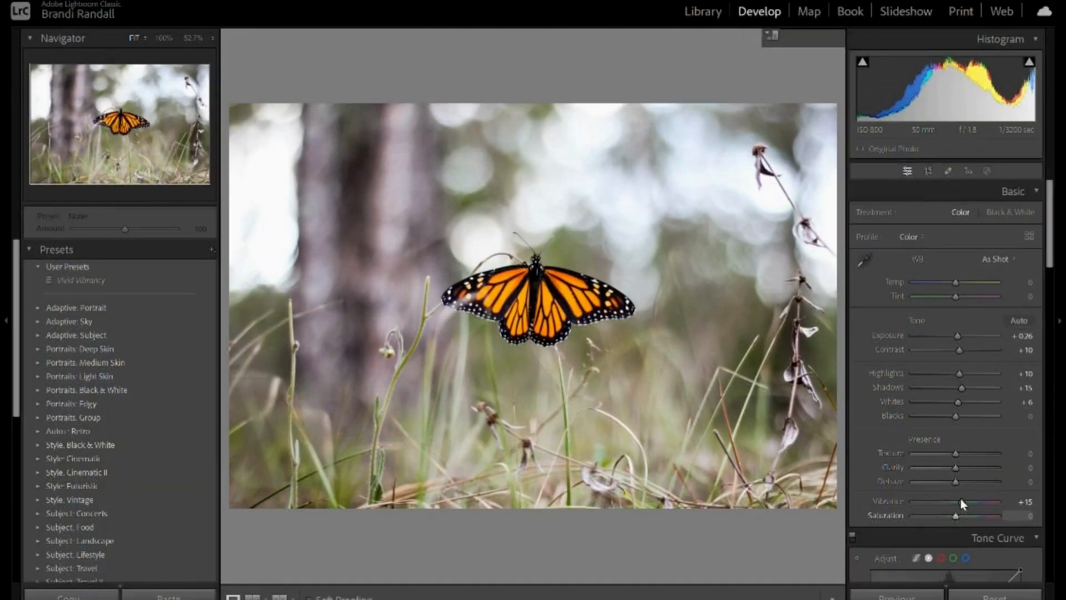
- Try Saturation values of +82 and -100 on the butterfly photo and undo both changes
drag(957, 521, 960, 520)
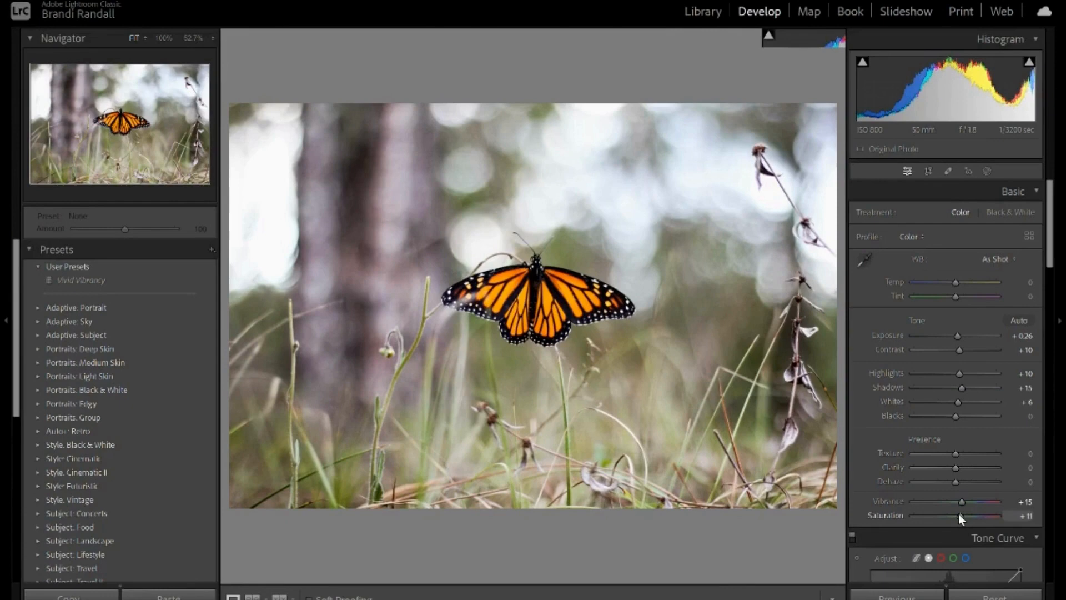
drag(959, 514, 971, 515)
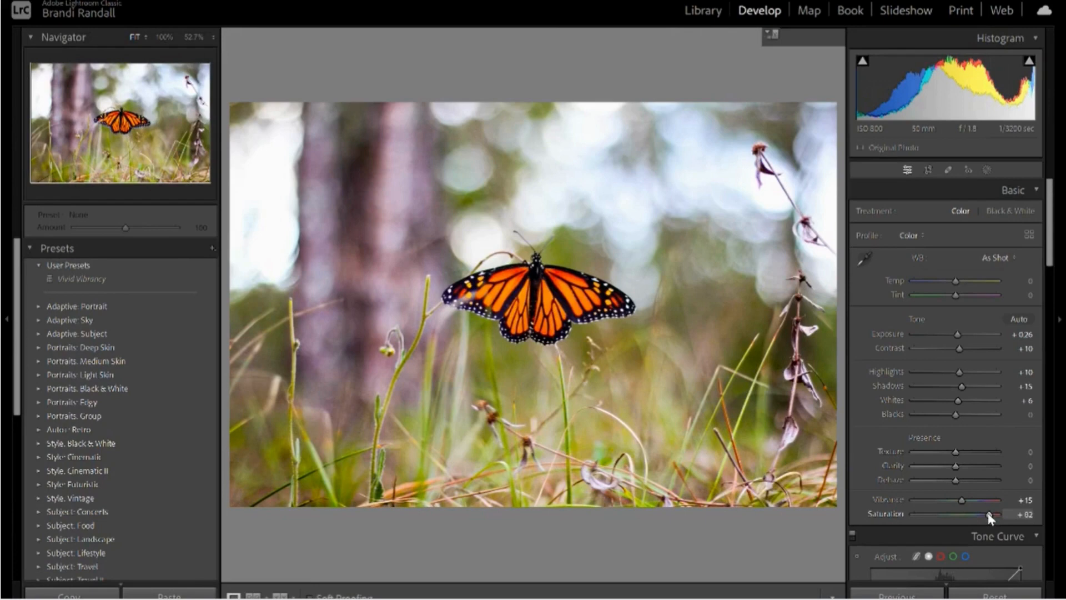
drag(989, 516, 915, 517)
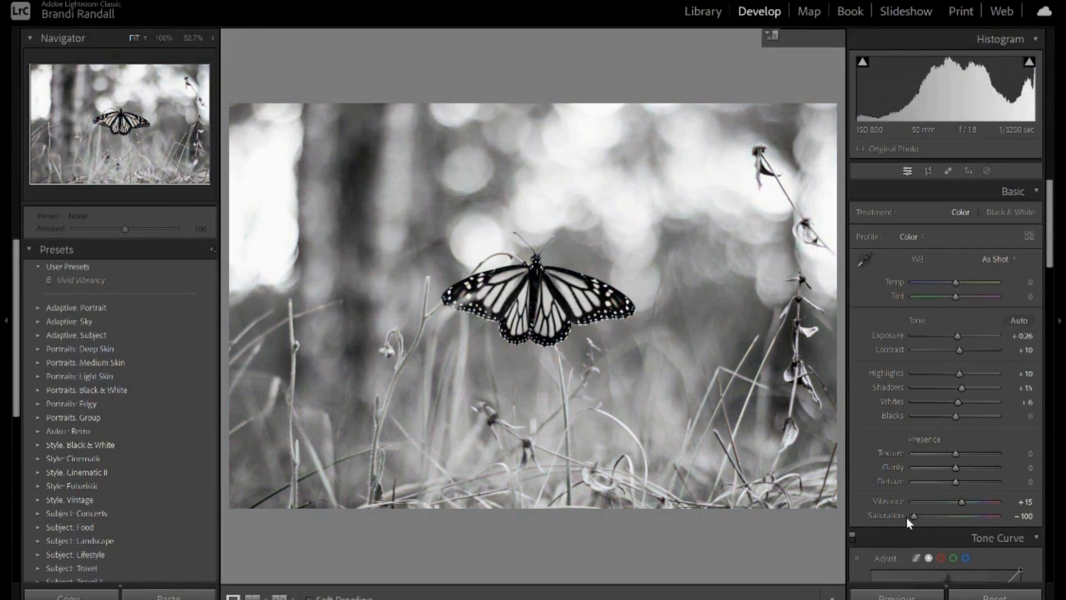
key(ctrl+z)
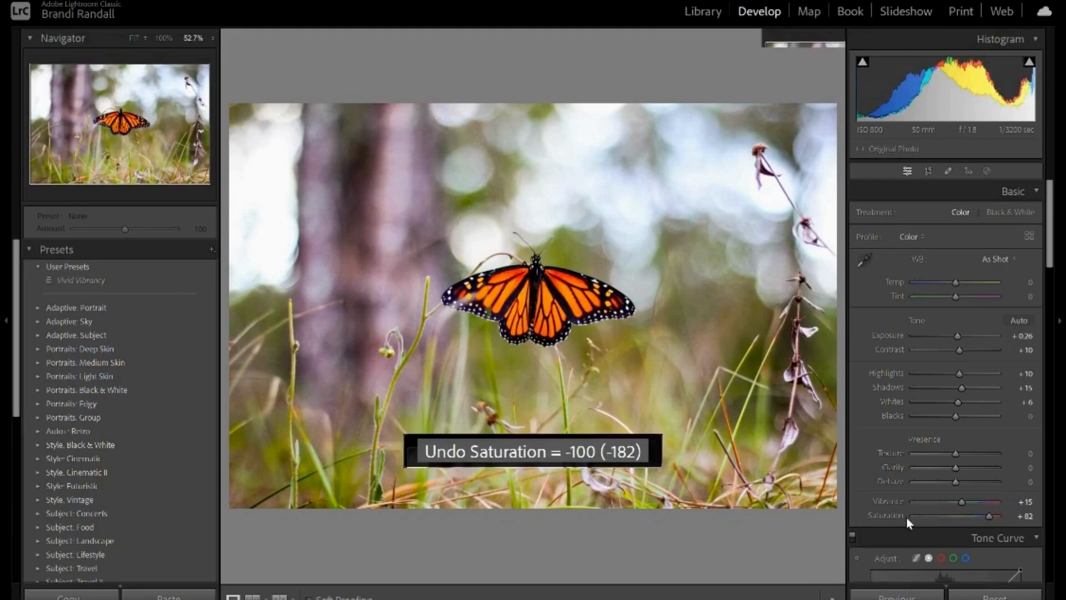
key(ctrl+z)
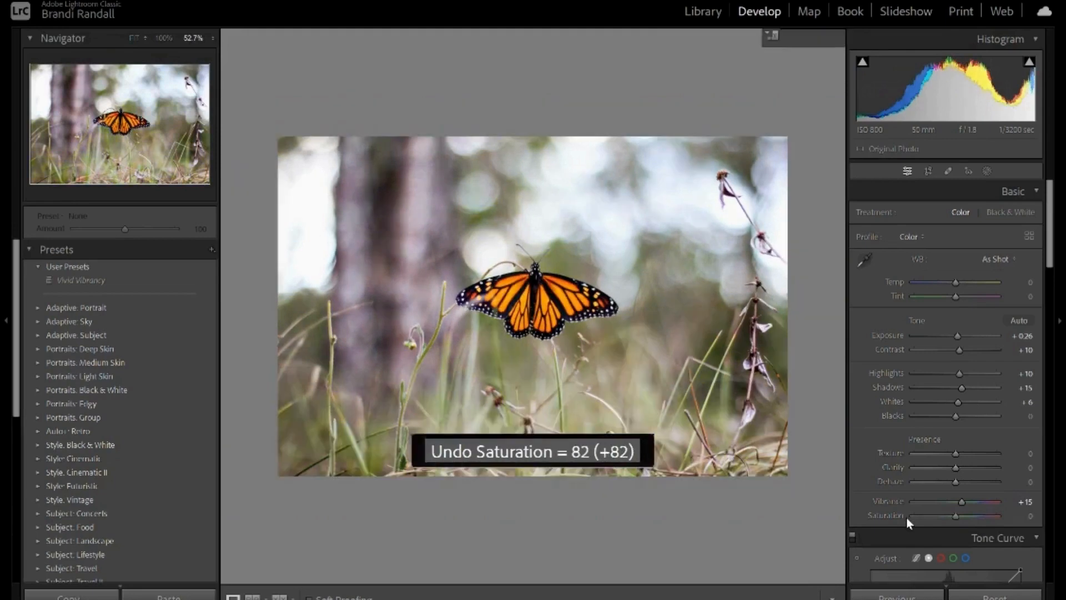
click(760, 429)
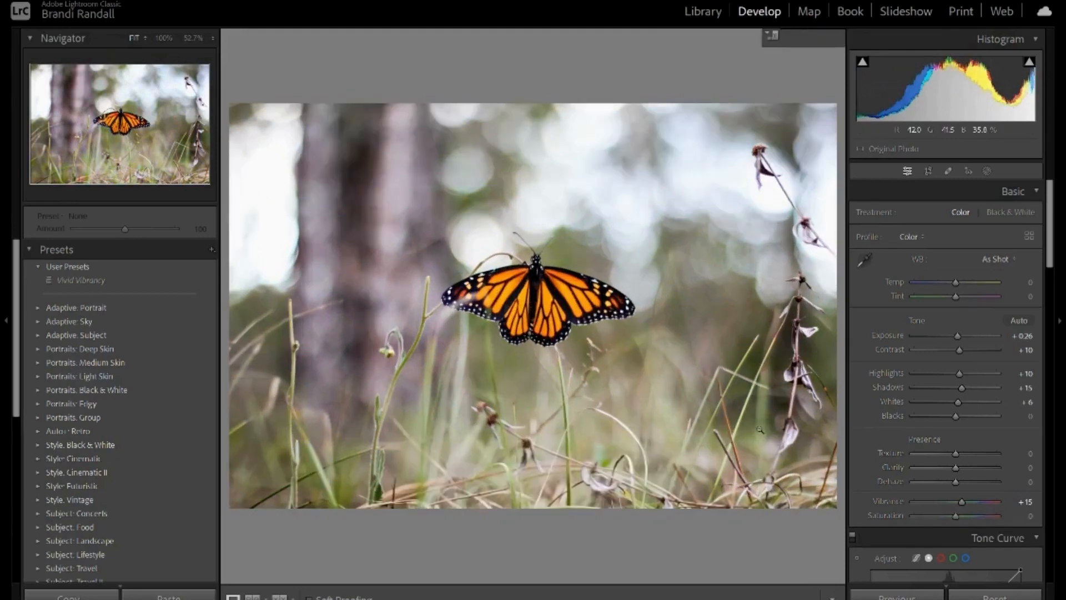